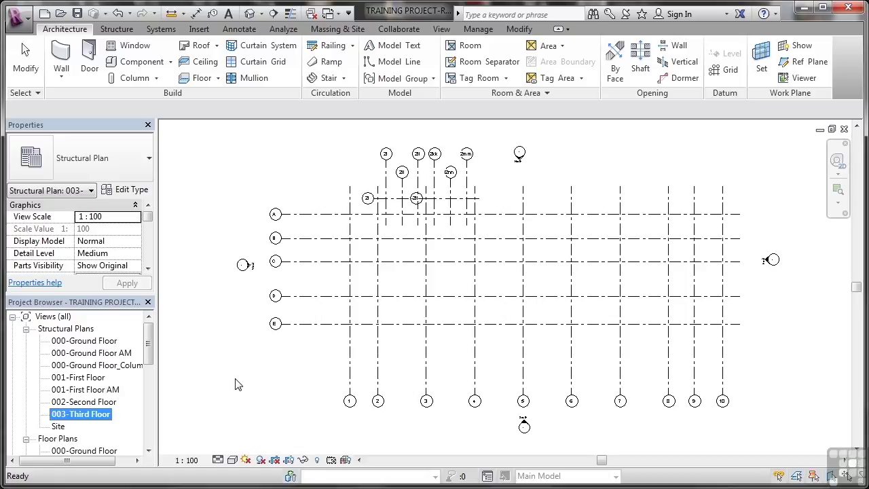
Open the West elevation and zoom to the Third and Second Floor level heads.
drag(150, 346, 150, 389)
double_click(61, 402)
scroll(384, 259, down, 2)
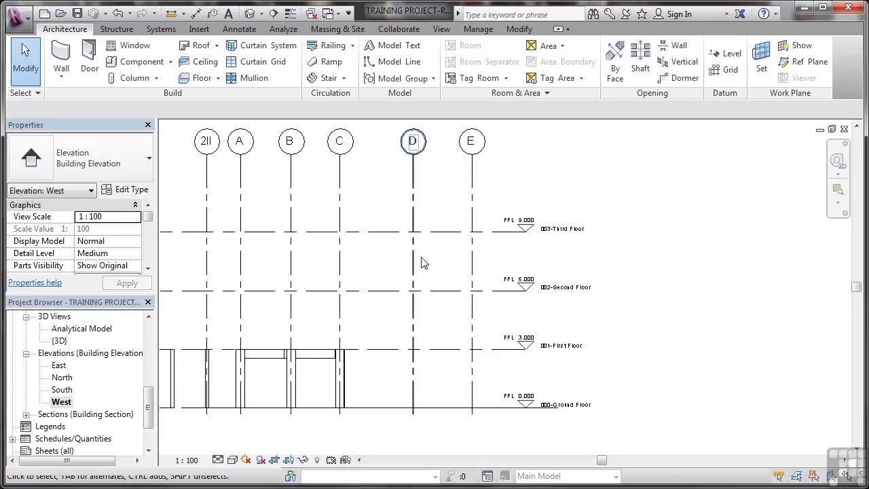
scroll(514, 252, up, 5)
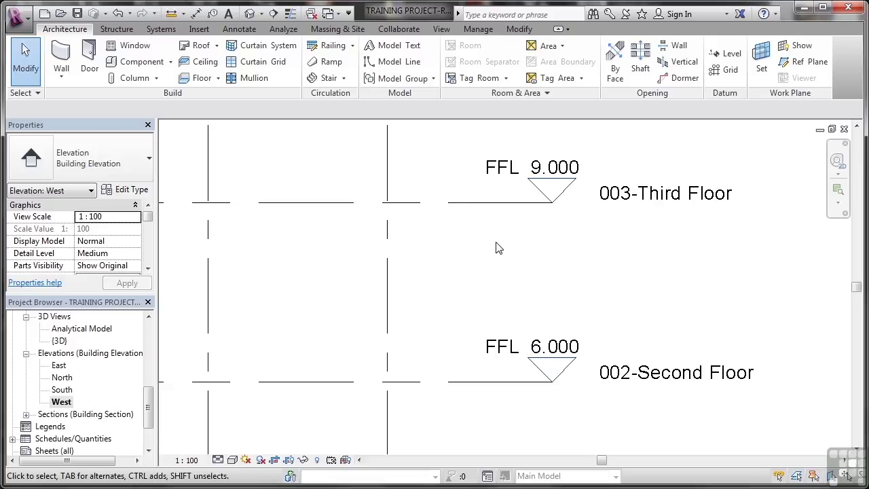
Select the 003-Third Floor level and hide its right-end level bubble.
middle_drag(498, 246, 659, 304)
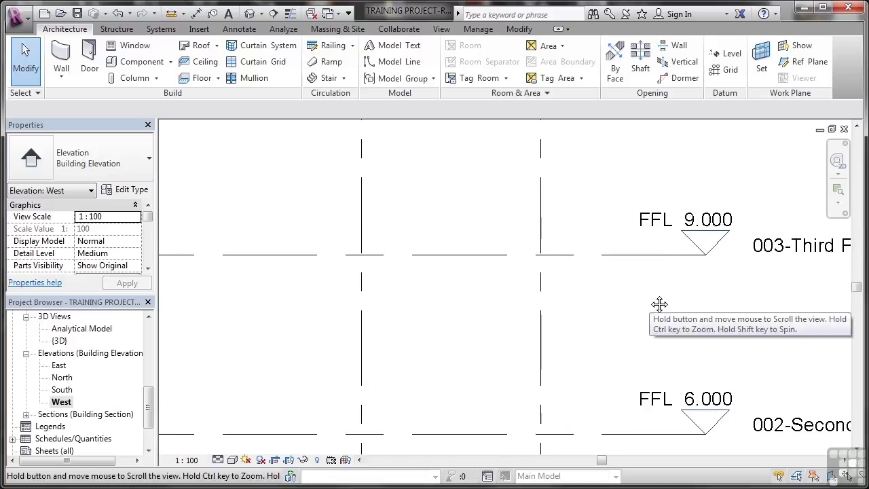
click(634, 256)
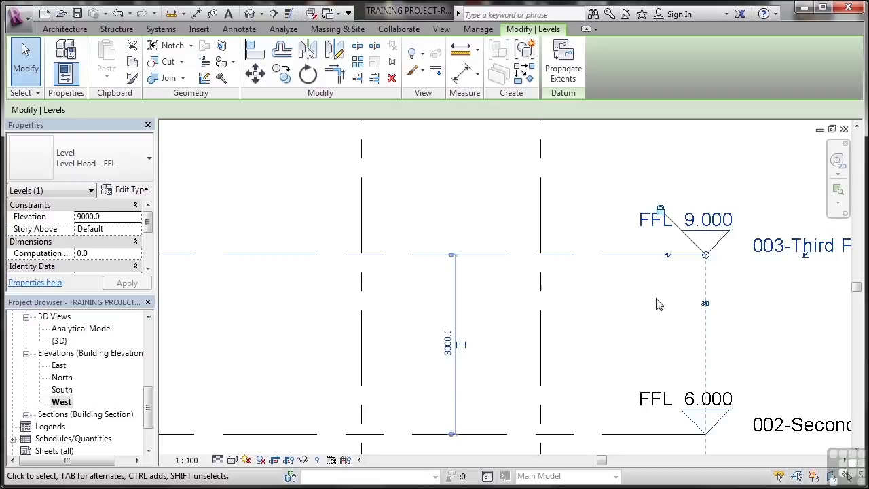
middle_drag(657, 304, 568, 293)
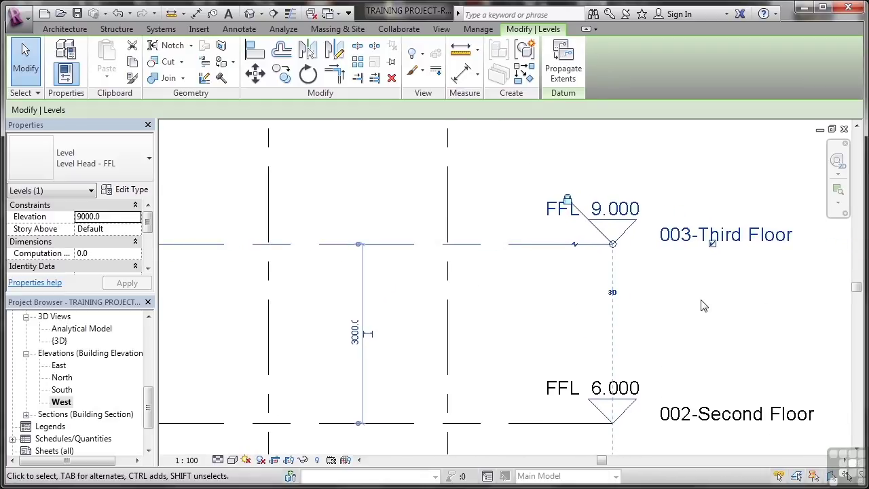
click(712, 244)
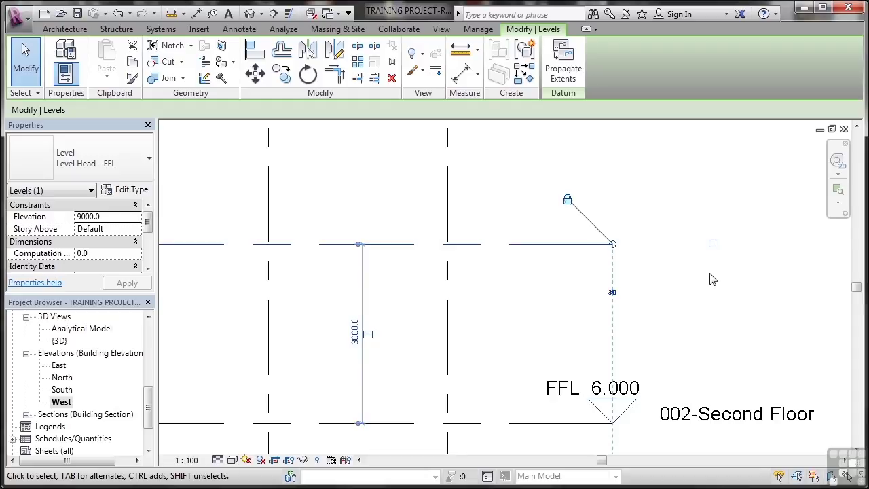
Show the Third Floor level head again and raise its elevation to 12.000.
click(713, 244)
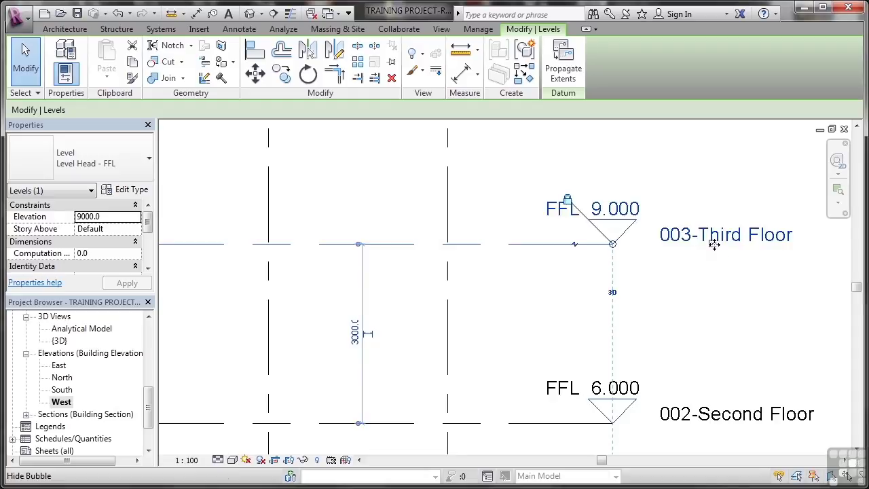
click(604, 210)
click(604, 209)
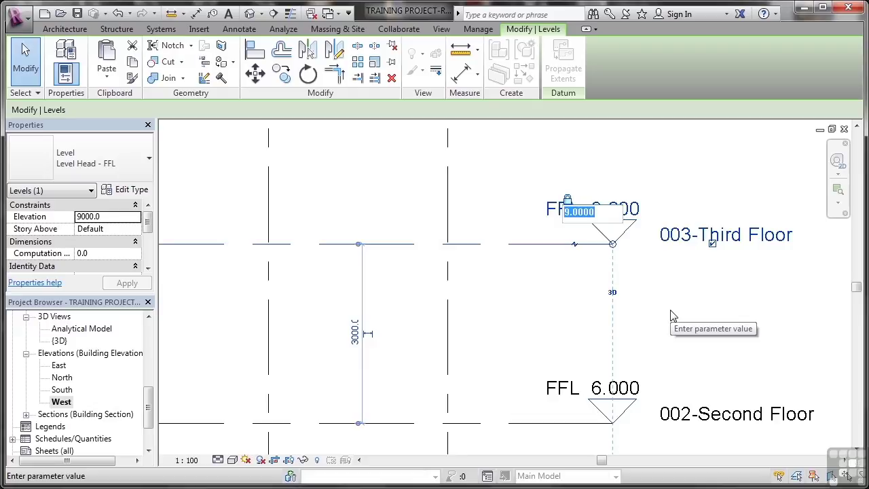
text(12)
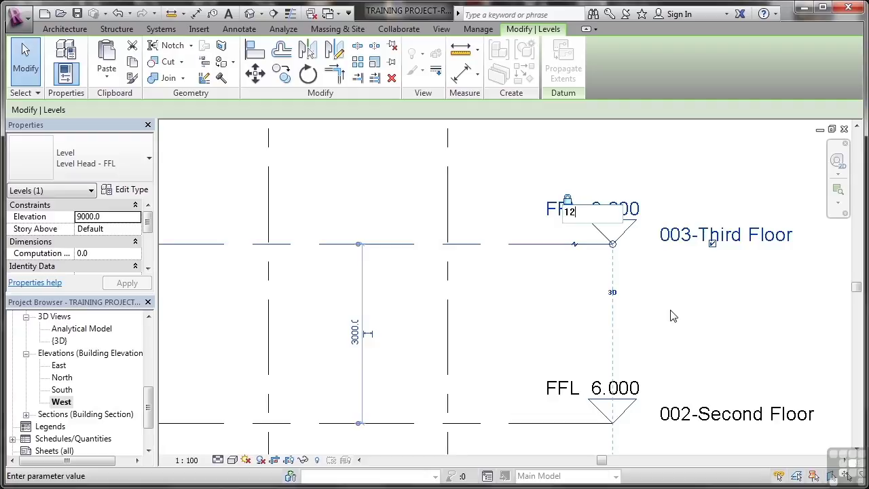
text(.000)
key(Return)
Return the Third Floor elevation from 12.000 to 9.000.
scroll(670, 316, down, 3)
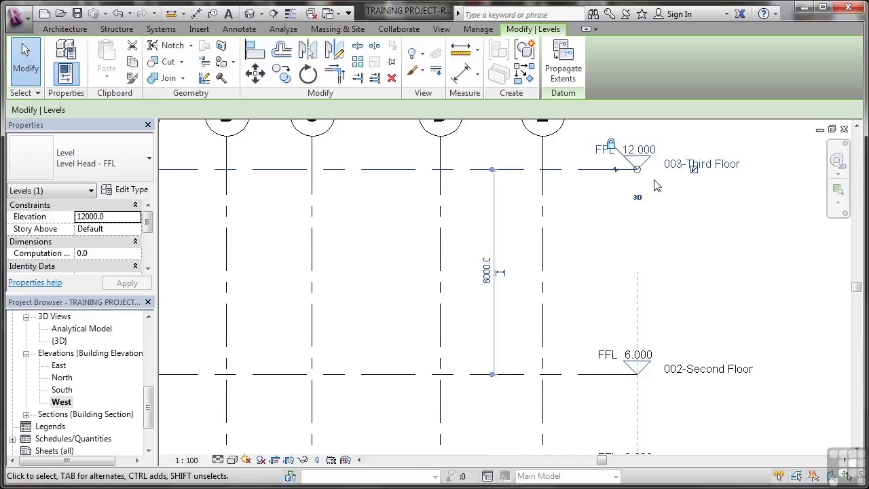
click(636, 150)
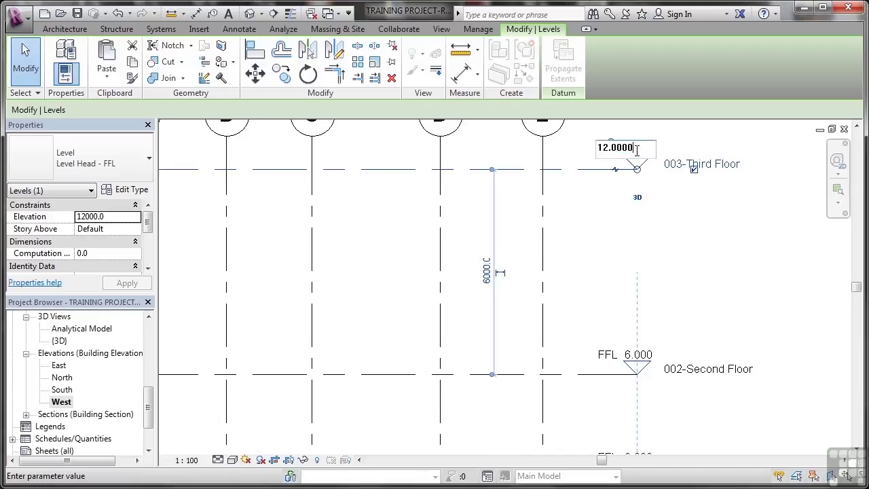
drag(636, 149, 598, 150)
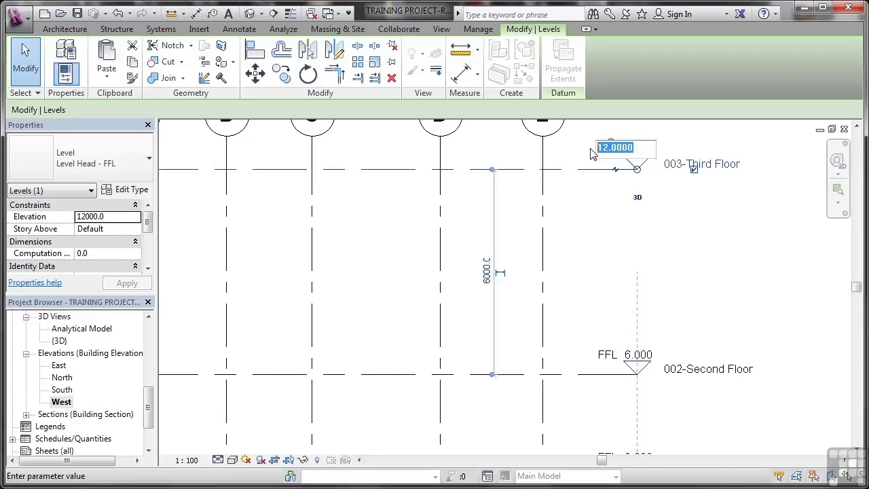
text(9.000)
key(Return)
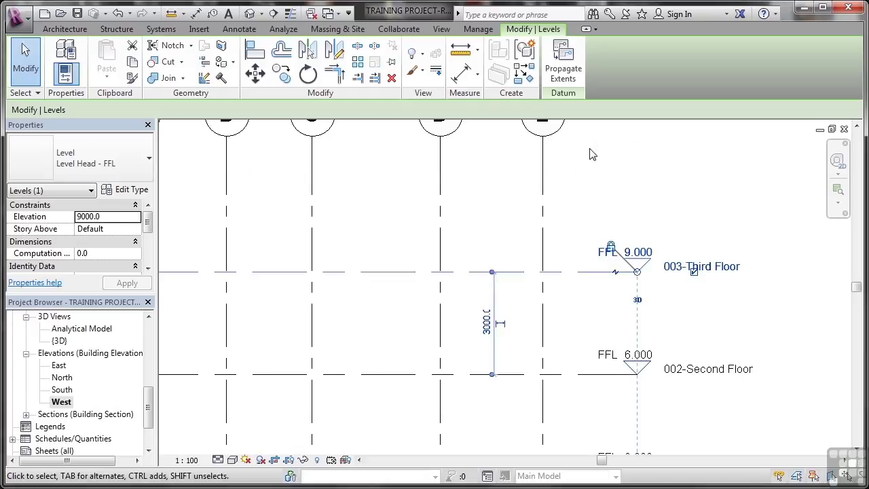
Change the Third Floor spacing above the Second Floor to 3500.
click(486, 324)
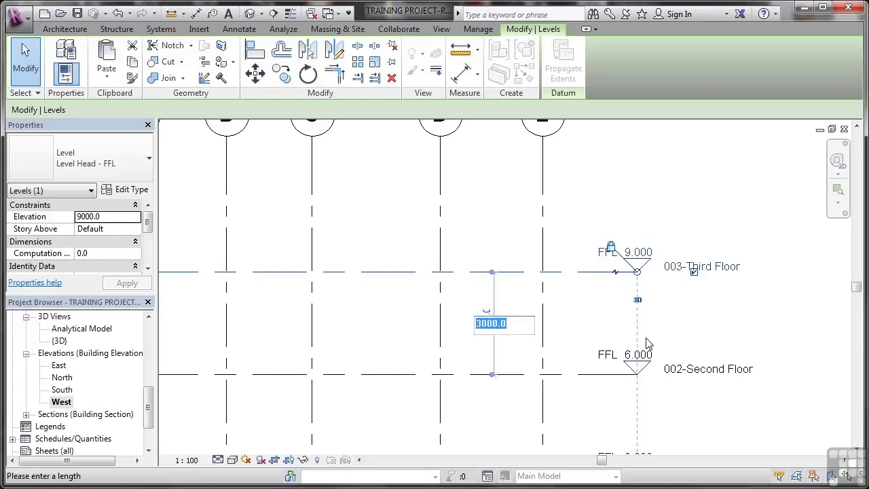
text(3500)
key(Return)
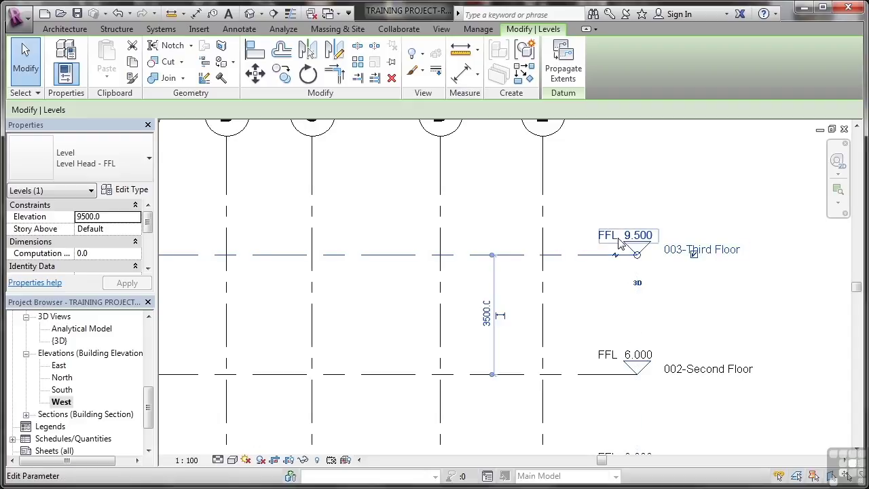
Set the Third Floor elevation to 10.500.
click(638, 235)
text(10.500)
key(Return)
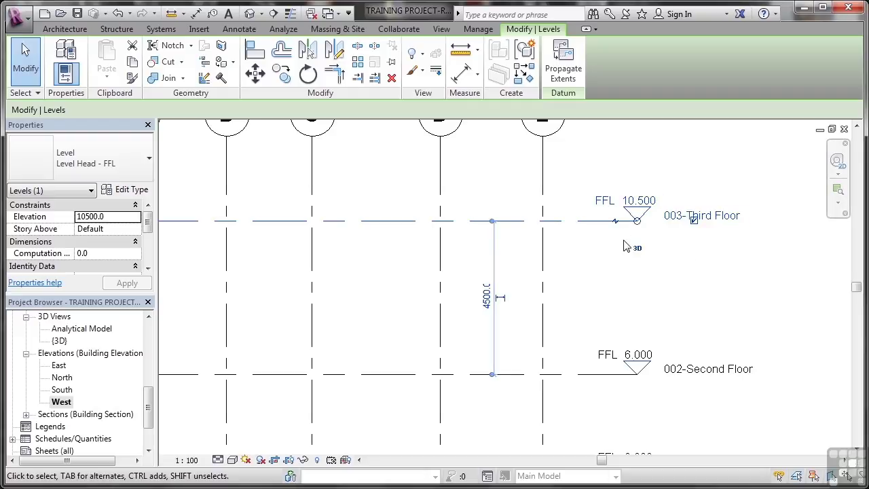
Zoom out and turn on the left-end level head of the 003-Third Floor level.
scroll(623, 306, down, 3)
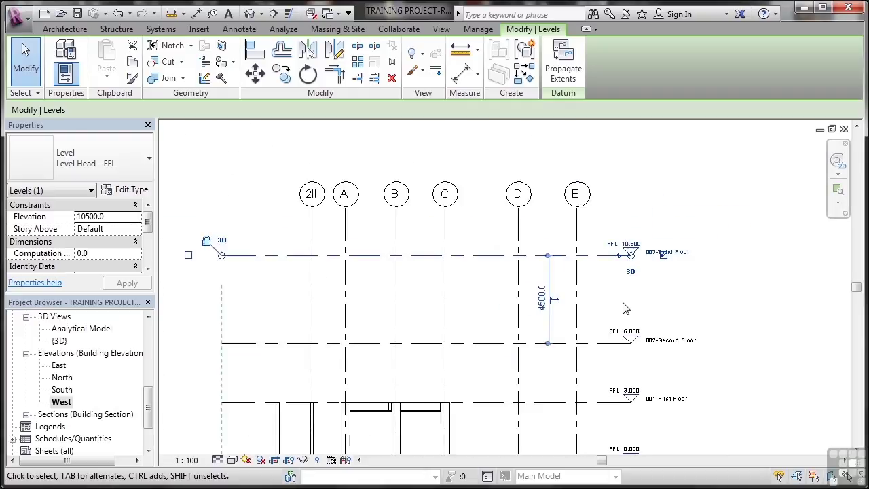
scroll(641, 343, down, 1)
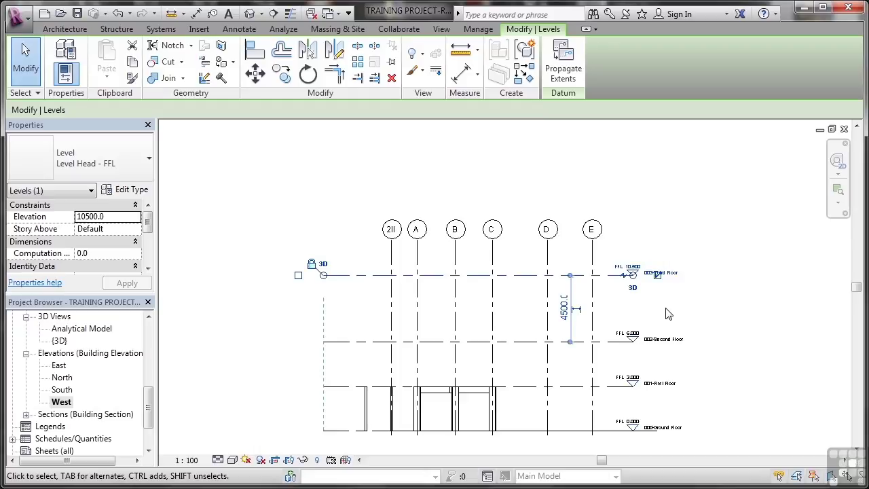
click(298, 275)
drag(633, 274, 633, 275)
click(633, 274)
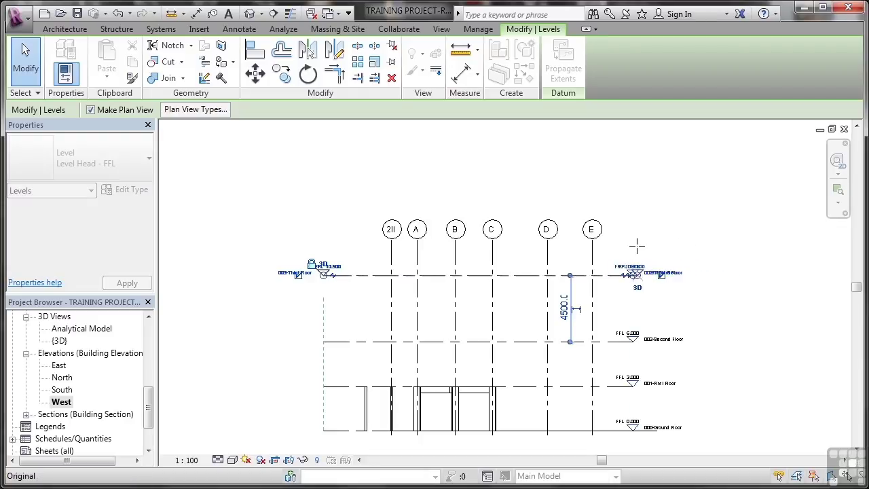
click(706, 251)
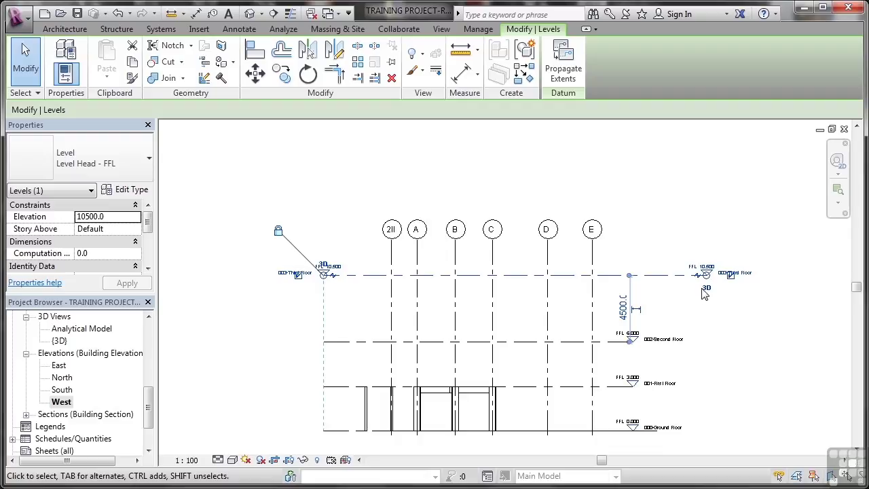
drag(708, 282, 632, 274)
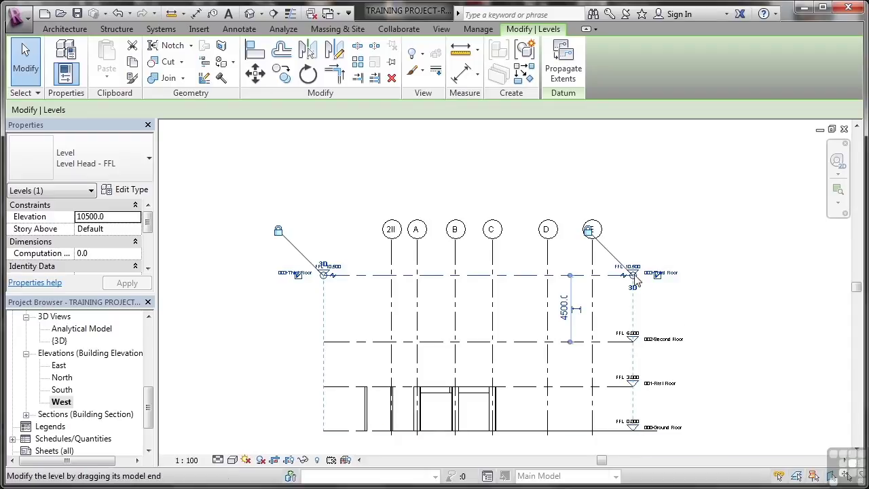
click(708, 334)
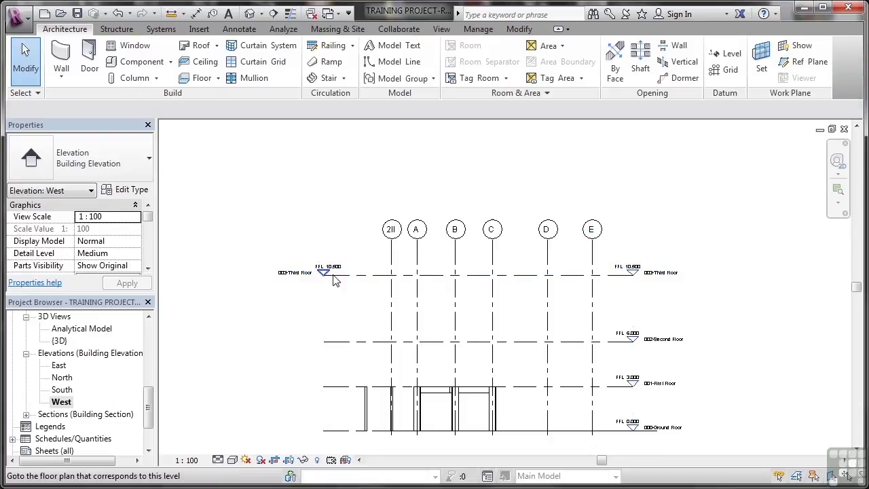
Reset the Third Floor spacing above the Second Floor from 4500 to 3000, restoring FFL 9.000.
click(334, 279)
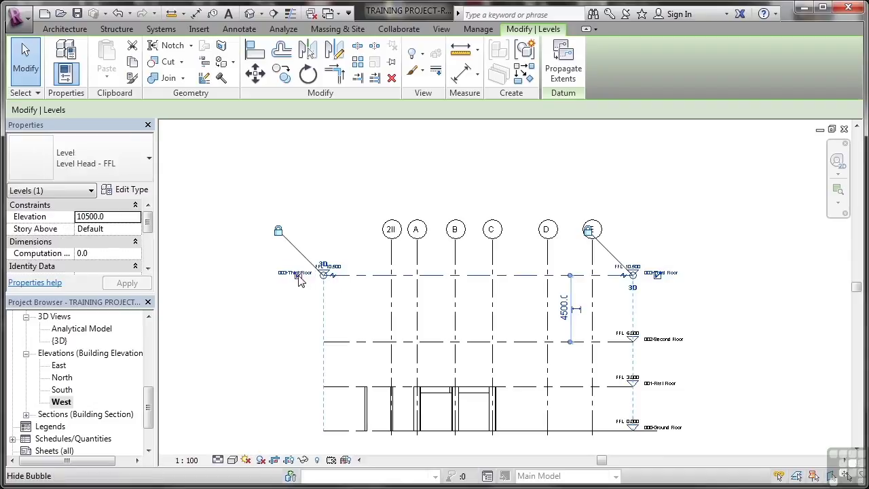
click(618, 368)
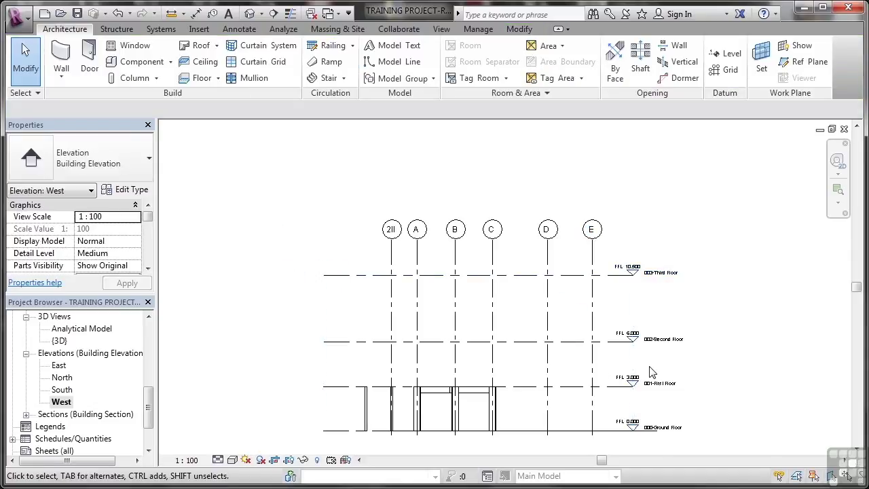
scroll(635, 282, up, 5)
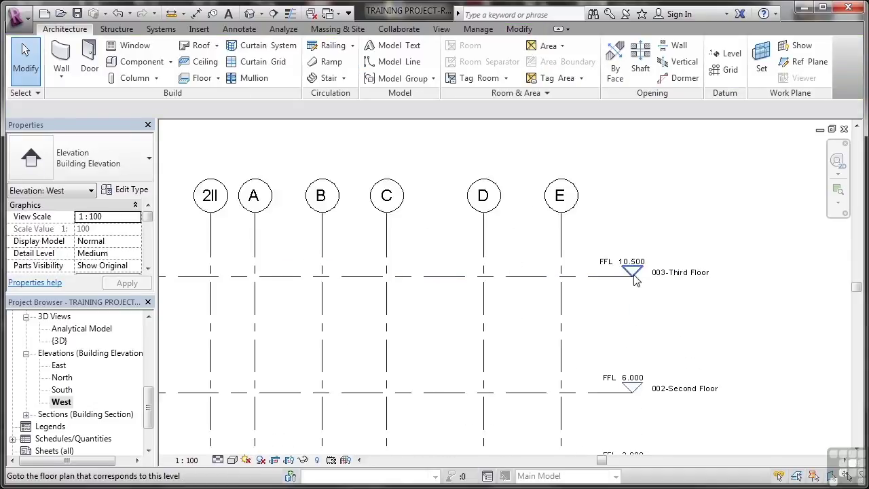
click(598, 278)
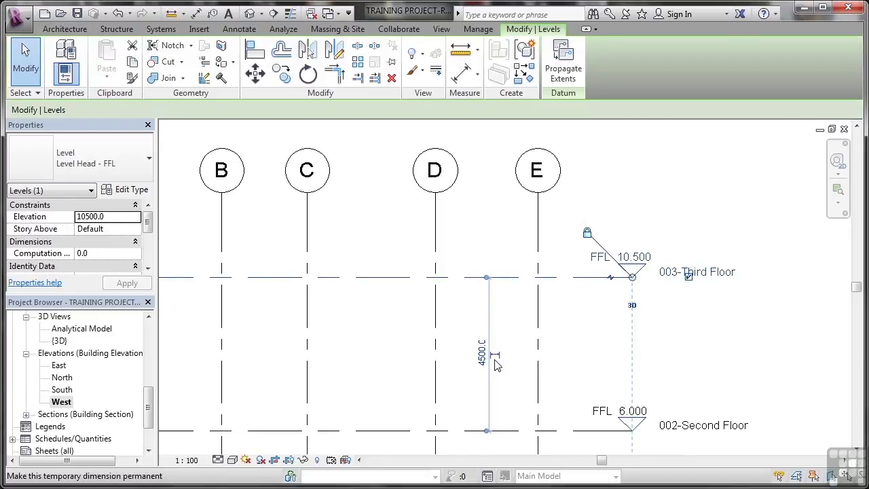
click(485, 354)
text(3000)
key(Return)
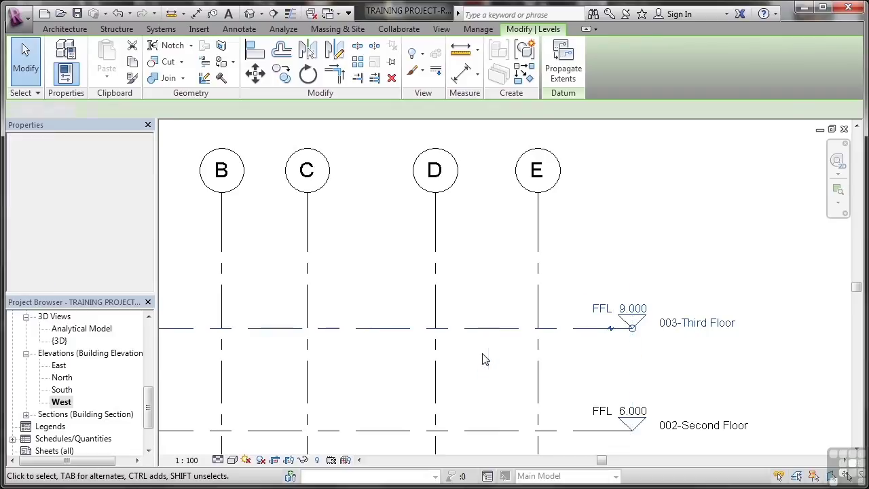
key(Escape)
scroll(492, 283, down, 2)
scroll(492, 282, down, 2)
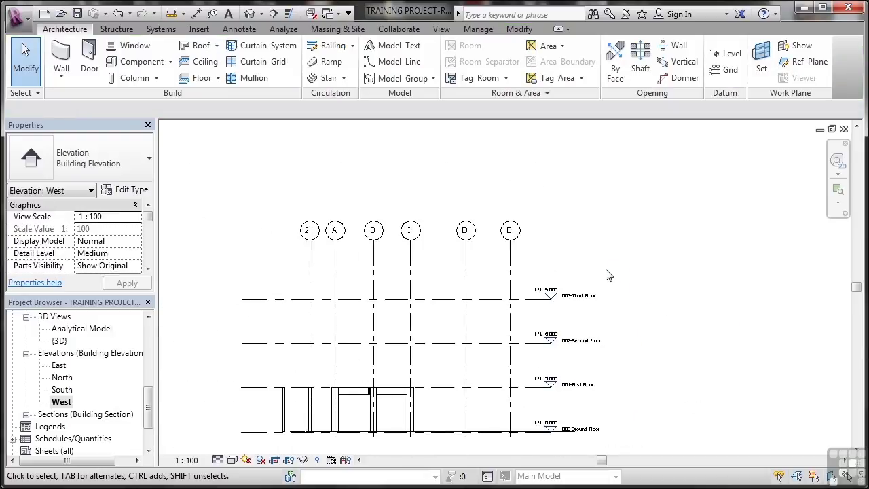